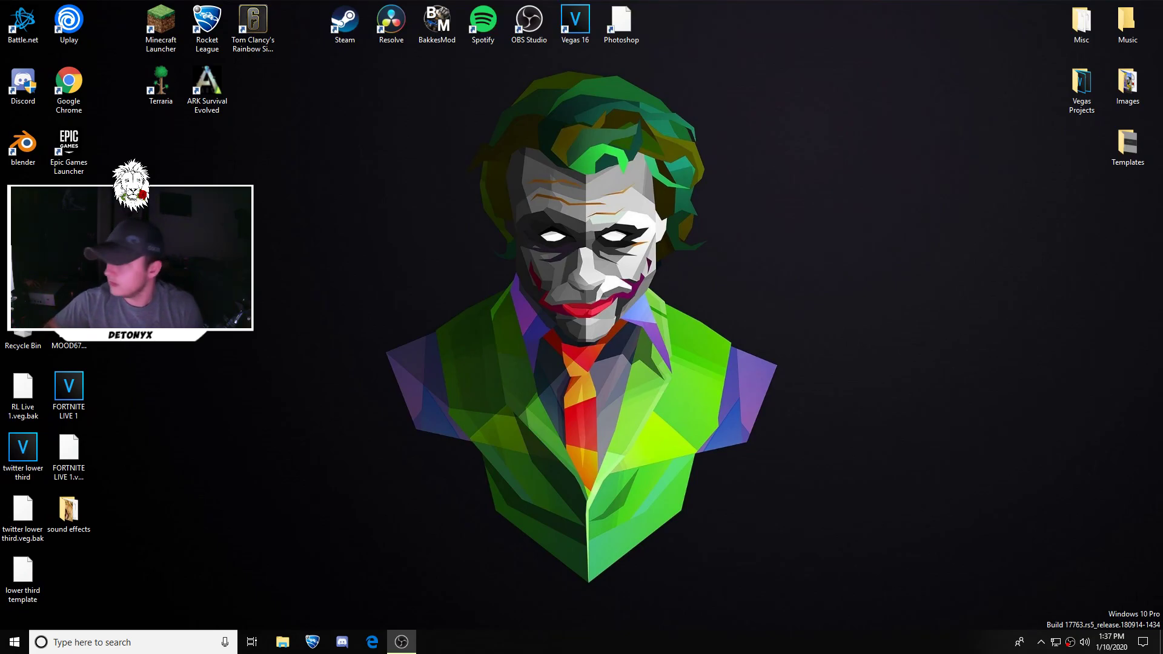
Bring up OBS Studio, open its Settings dialog, and move it left.
click(1069, 641)
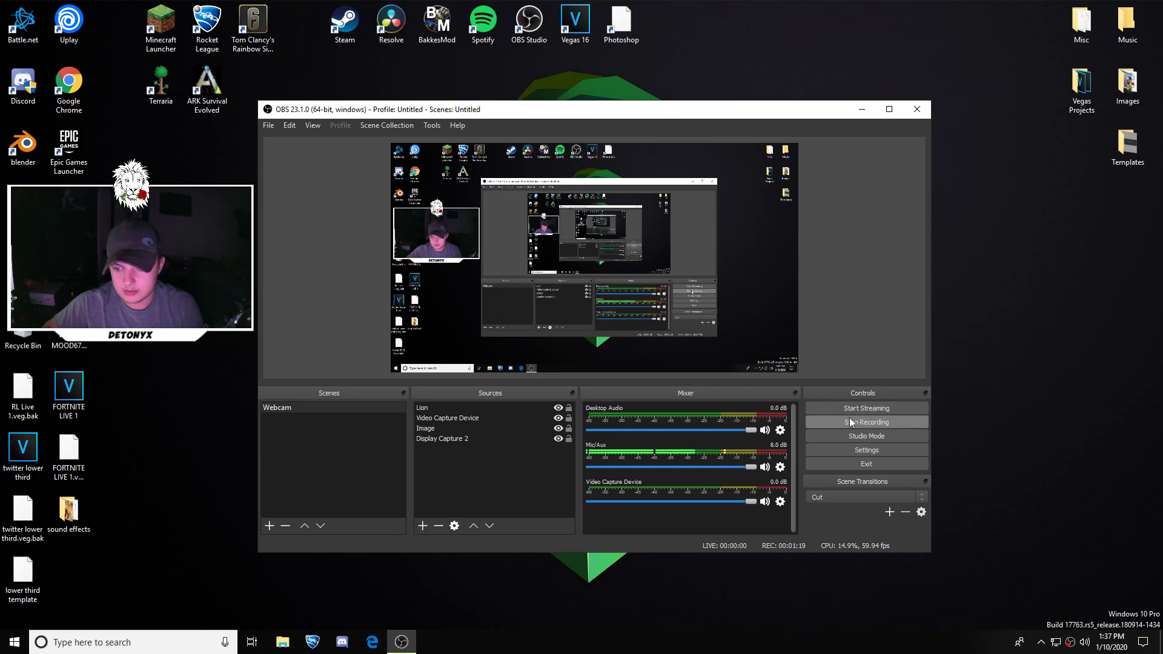
click(876, 450)
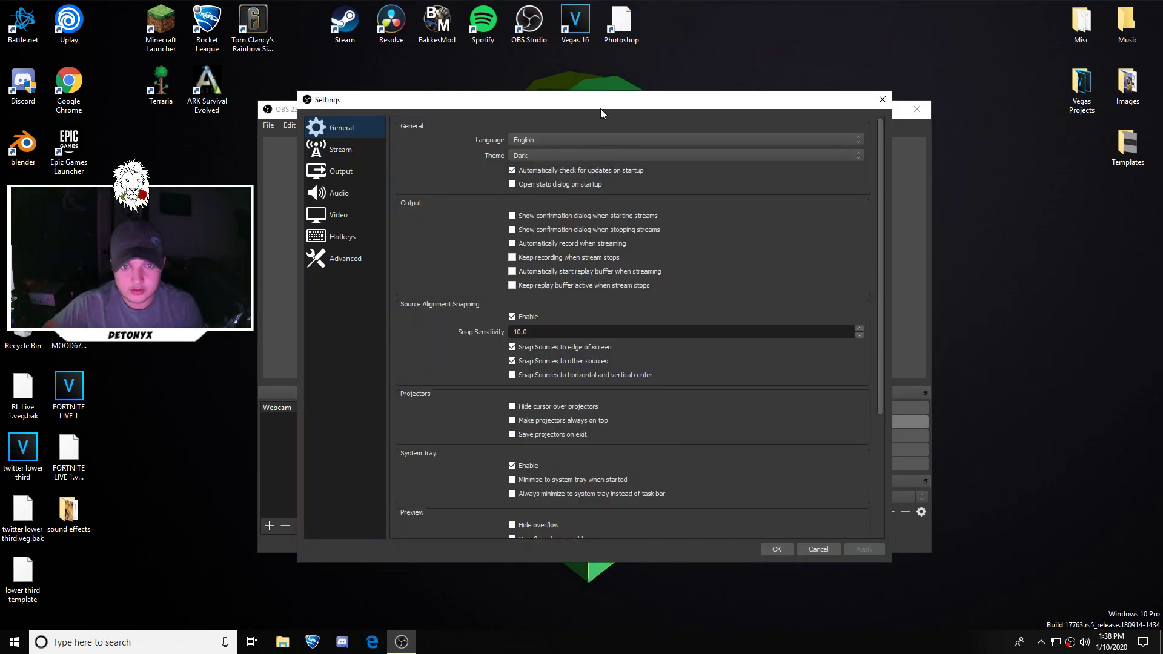
drag(600, 106, 546, 62)
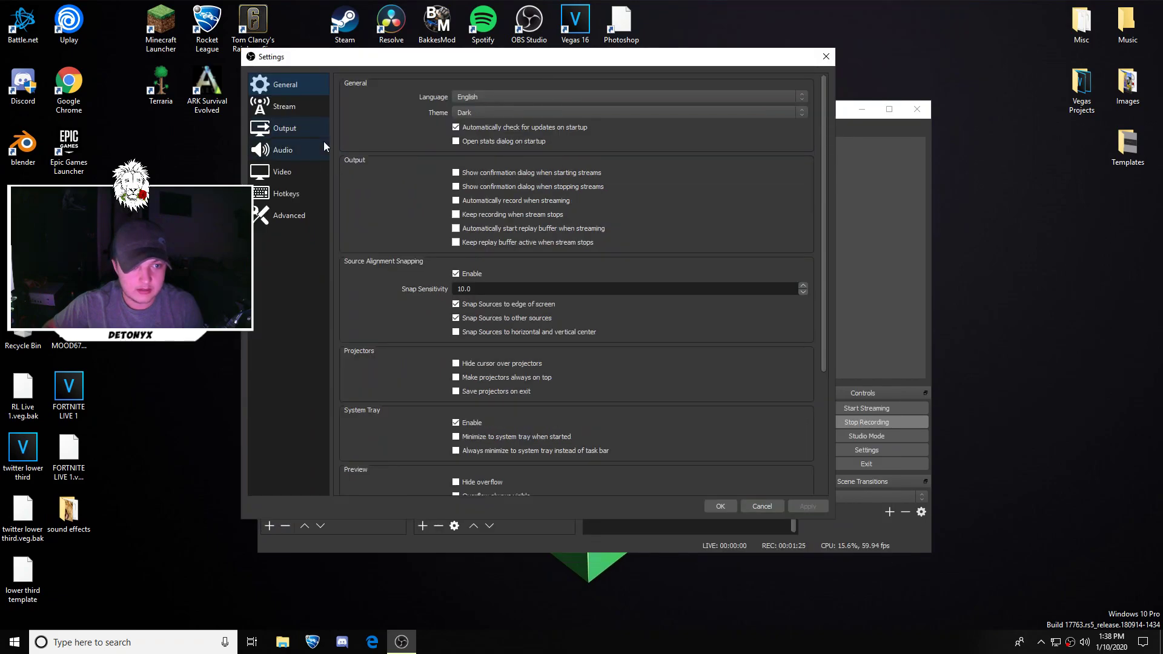
Show the Output Recording tab and select its 20000 bitrate value for editing.
click(299, 128)
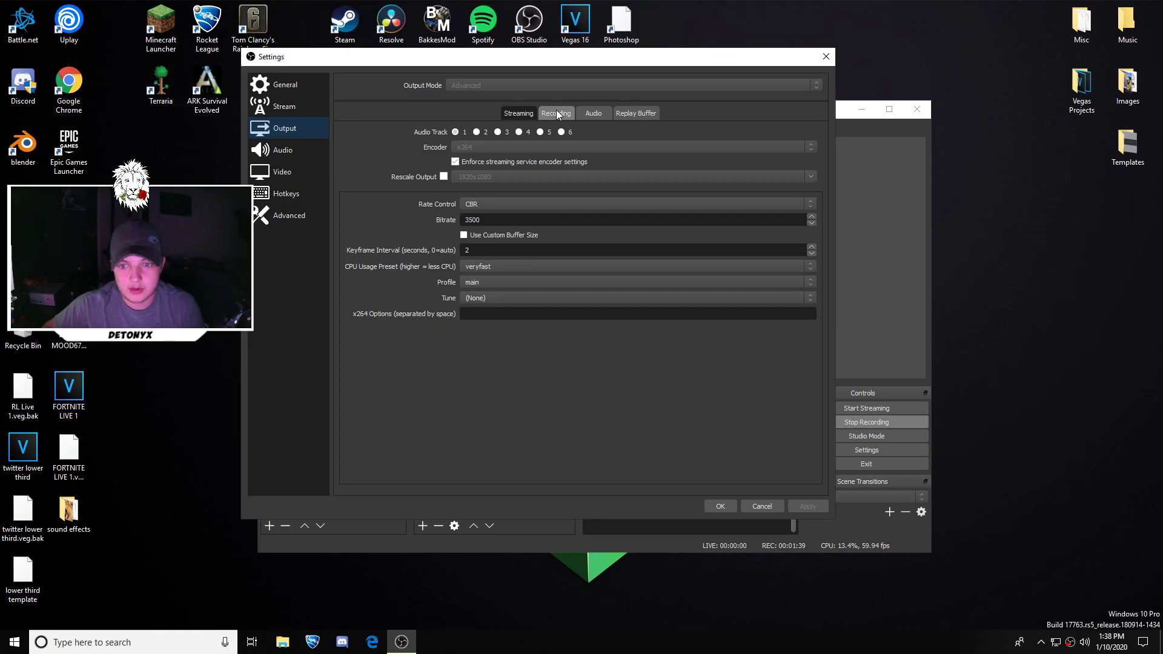
click(555, 112)
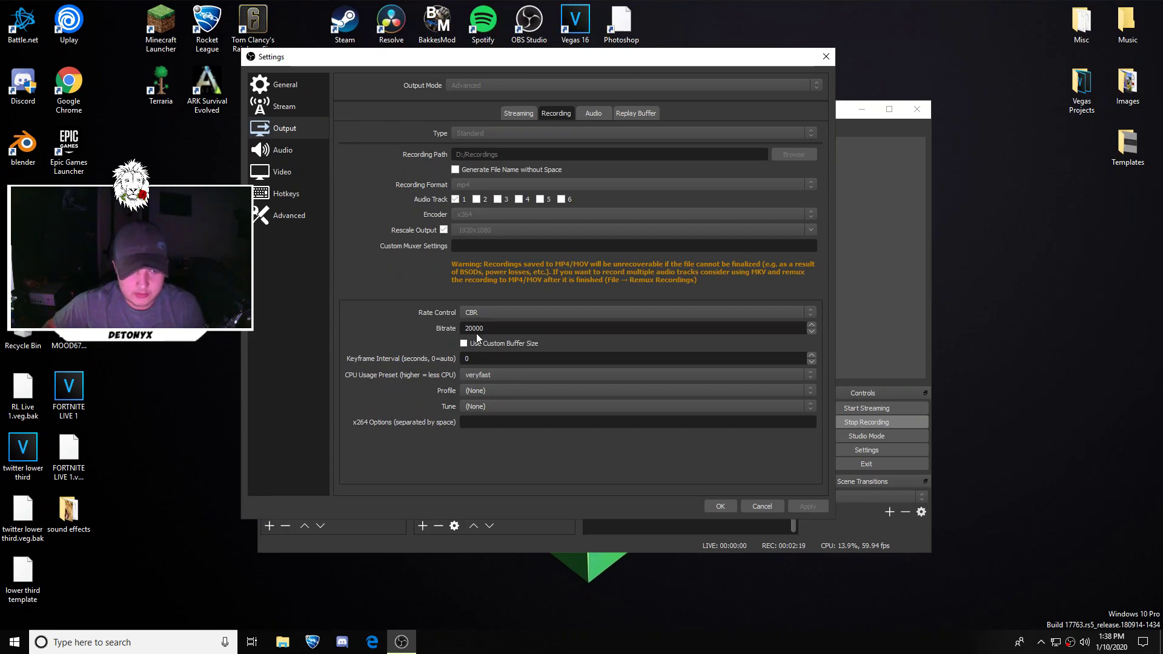
double_click(474, 329)
text(23000)
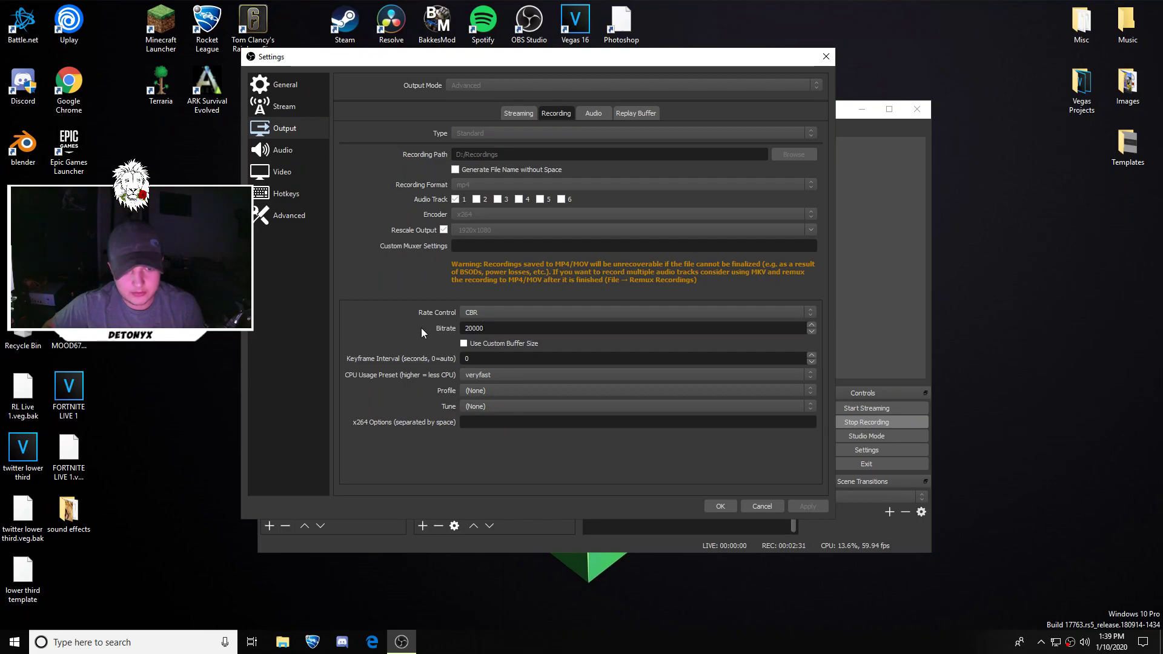
double_click(490, 329)
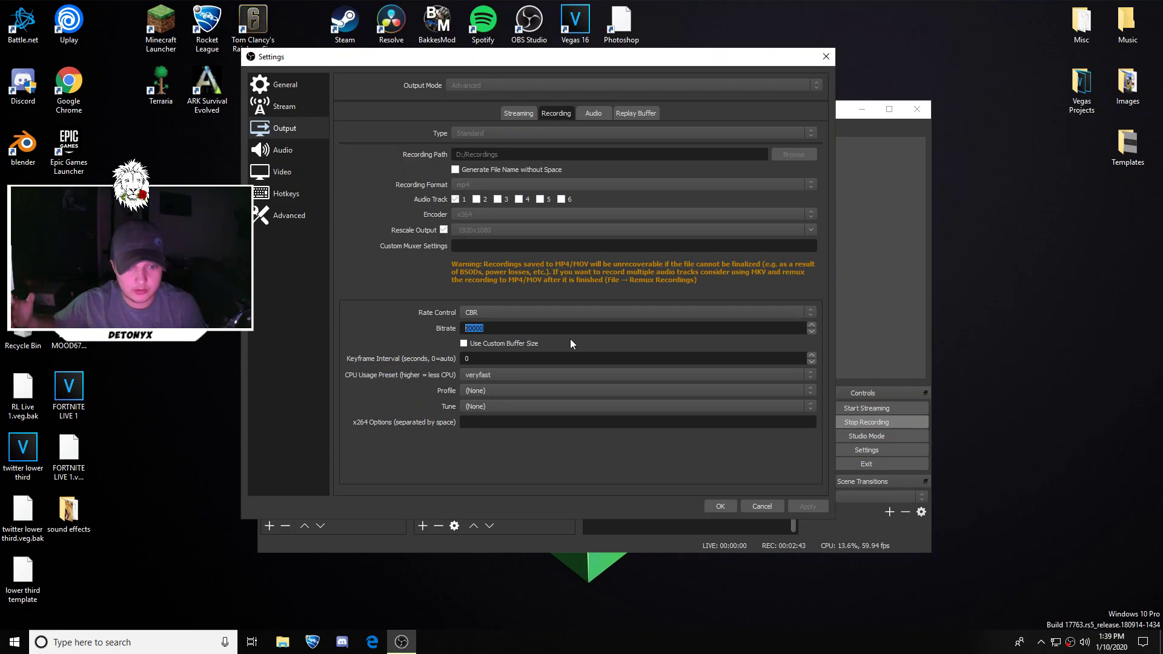
click(512, 331)
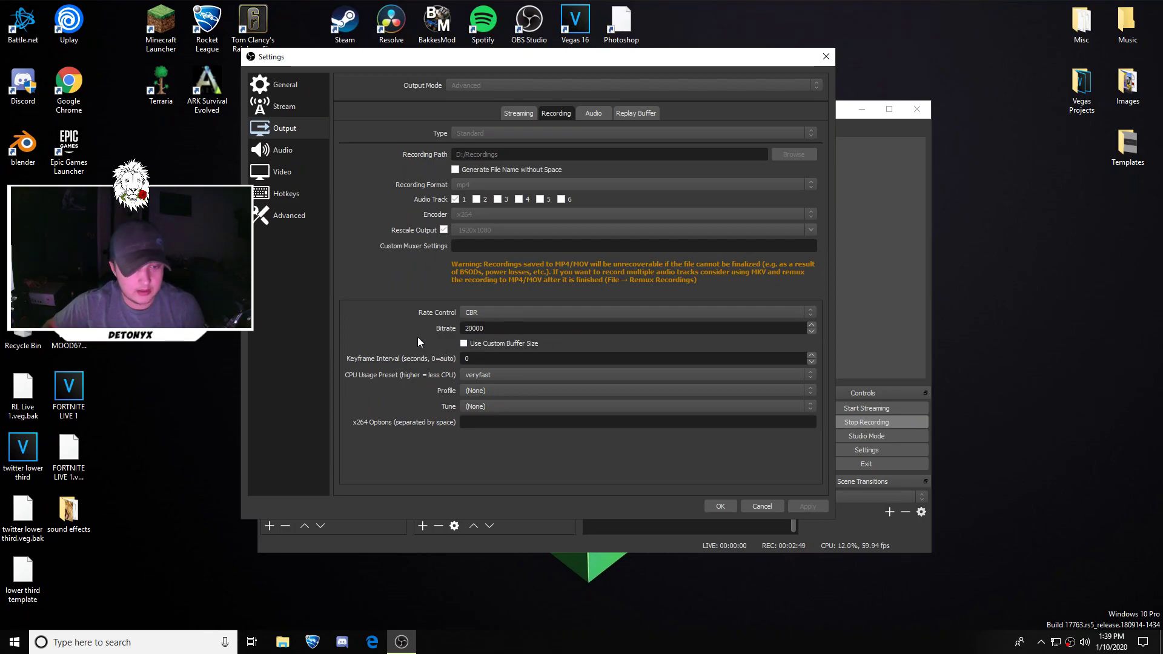